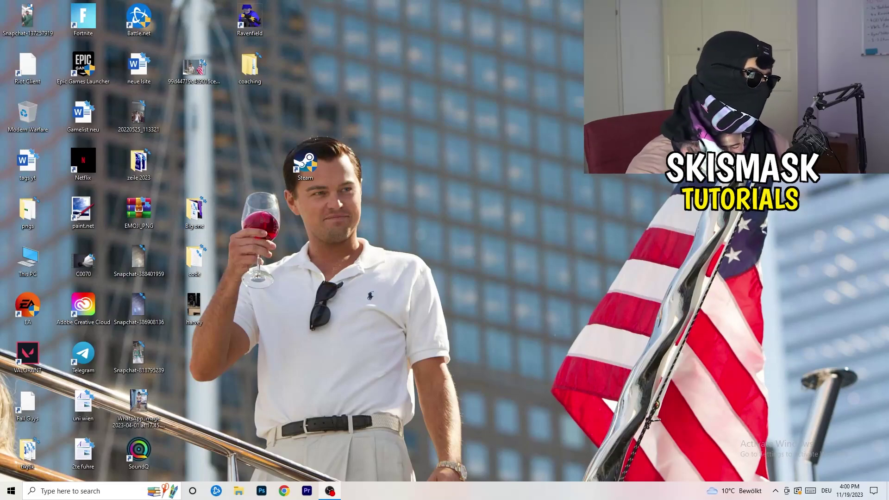
# - Open Settings' Gaming section to the Xbox Game Bar page and confirm it is Off
pyautogui.press('super')
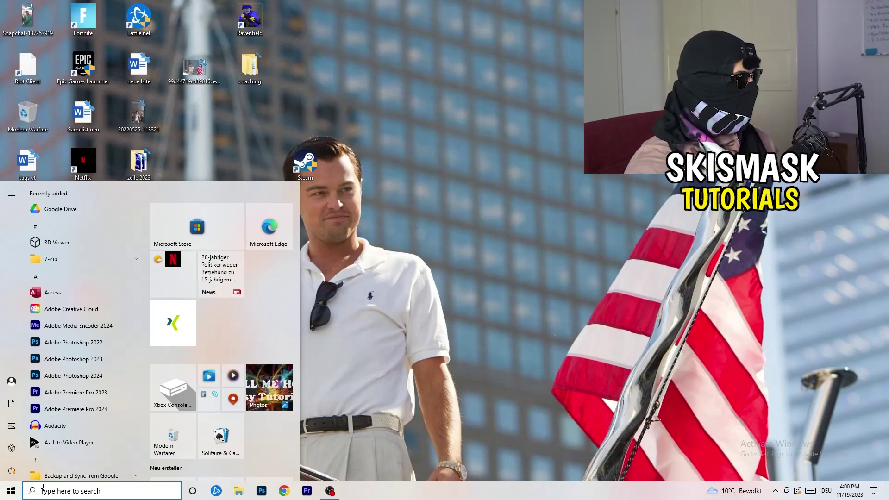
pyautogui.click(12, 448)
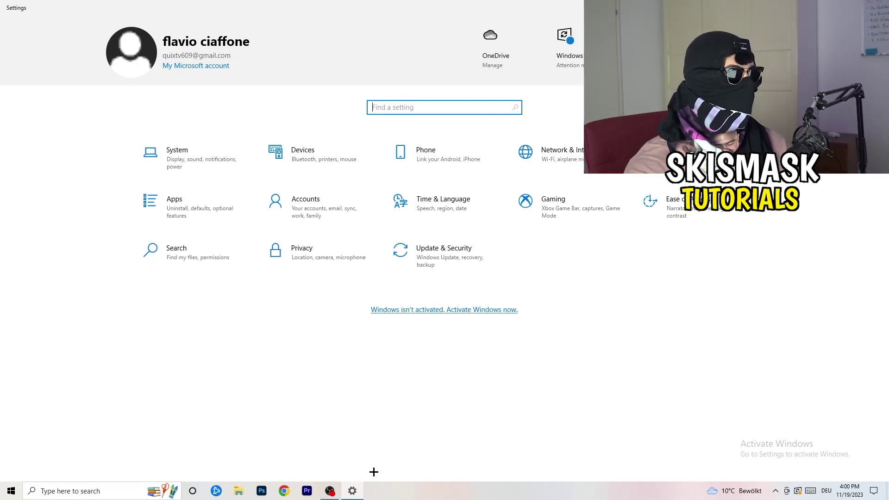
pyautogui.click(576, 222)
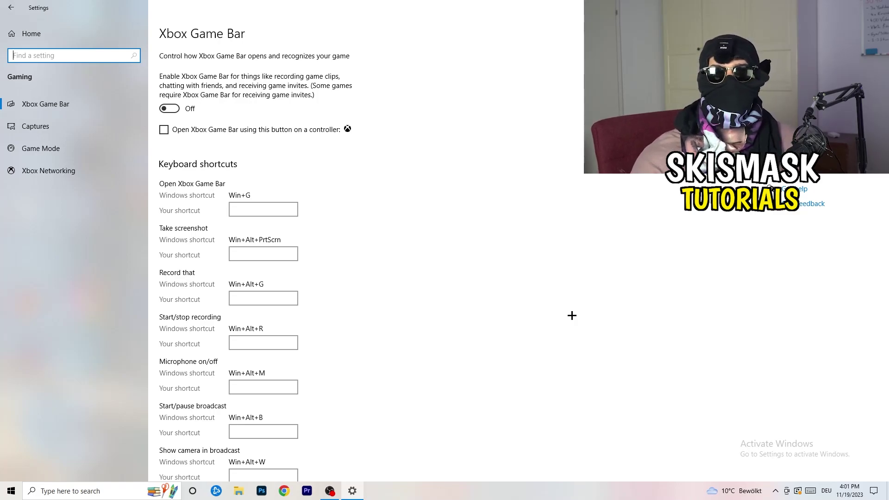
# - On the Captures page, keep the maximum recording length at 2 hours and check recording is off
pyautogui.click(74, 128)
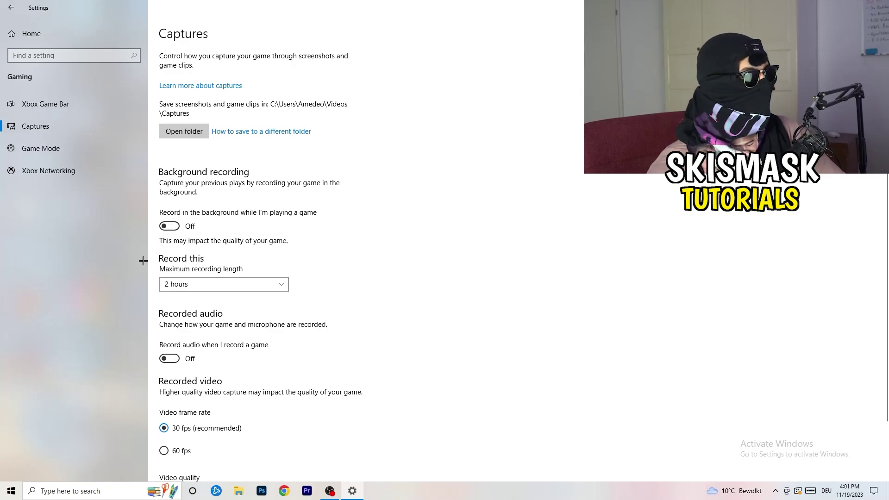
pyautogui.click(215, 284)
pyautogui.click(333, 258)
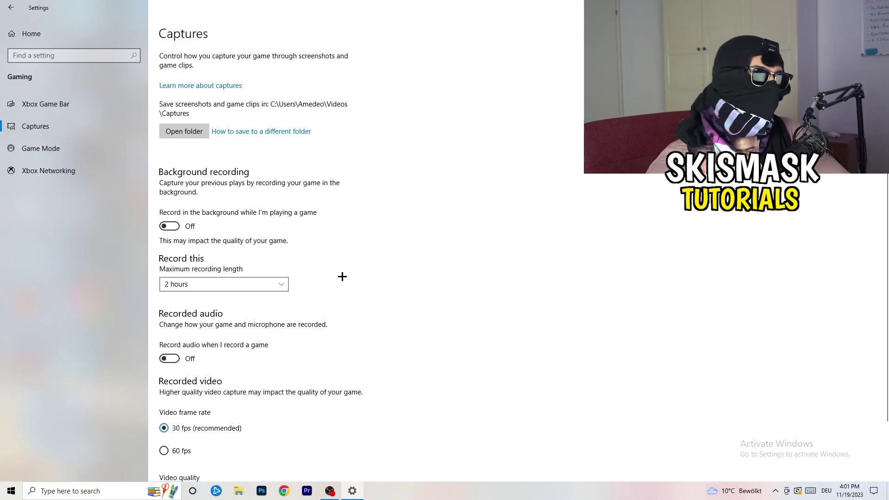
pyautogui.click(271, 284)
pyautogui.click(568, 237)
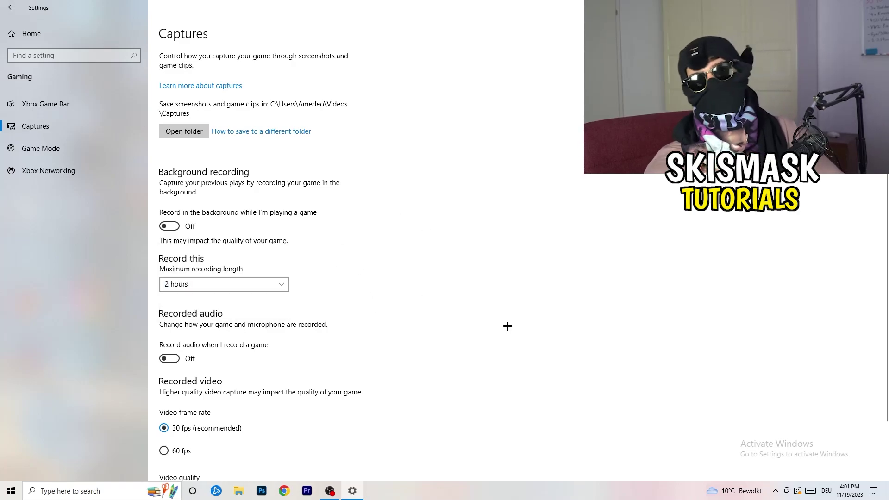
pyautogui.scroll(-3, 178, 298)
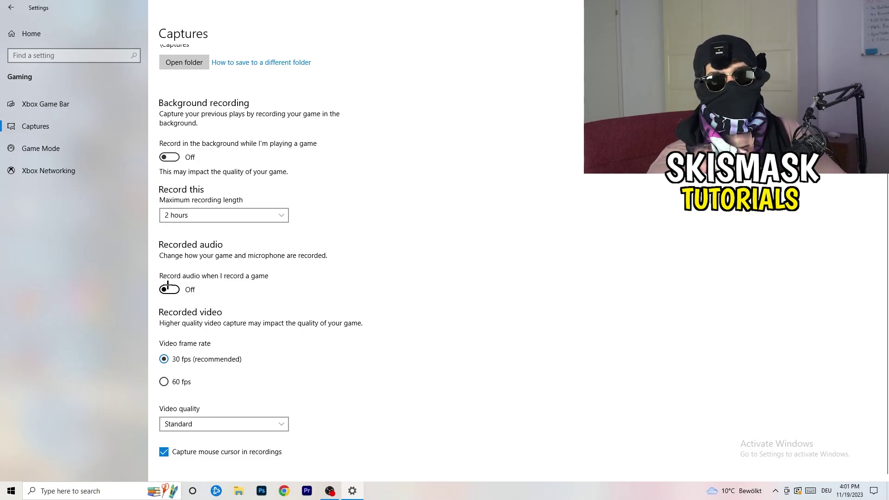
# - Confirm Game Mode is On, then close Settings with Alt+F4
pyautogui.click(64, 148)
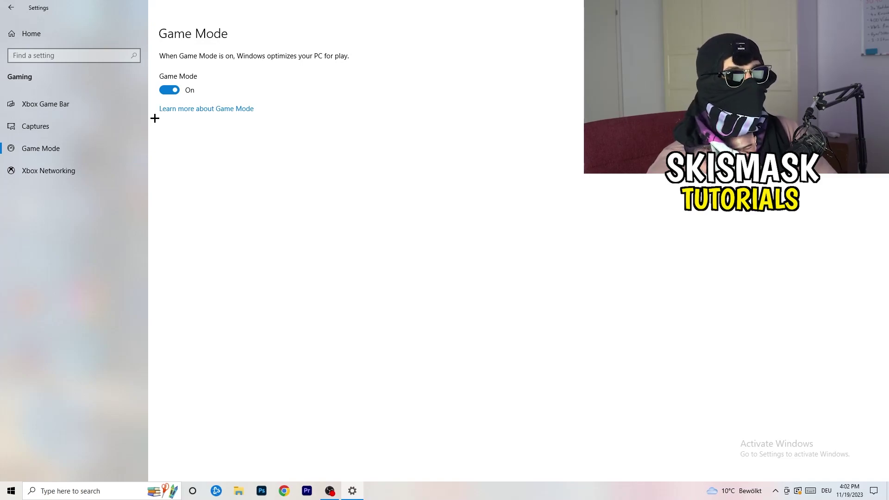
pyautogui.hotkey('alt', 'F4')
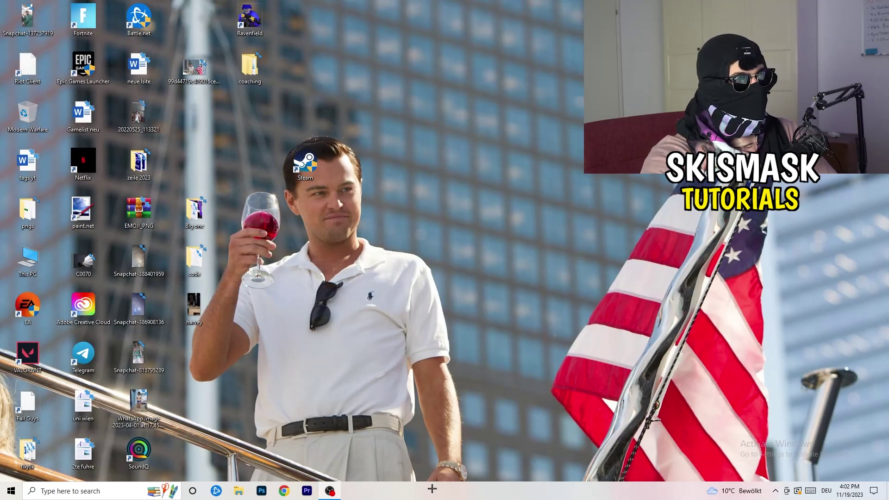
# - Launch Task Manager from the taskbar and maximize it
pyautogui.moveTo(431, 489)
pyautogui.mouseDown()
pyautogui.moveTo(316, 275)
pyautogui.moveTo(455, 497)
pyautogui.mouseUp()
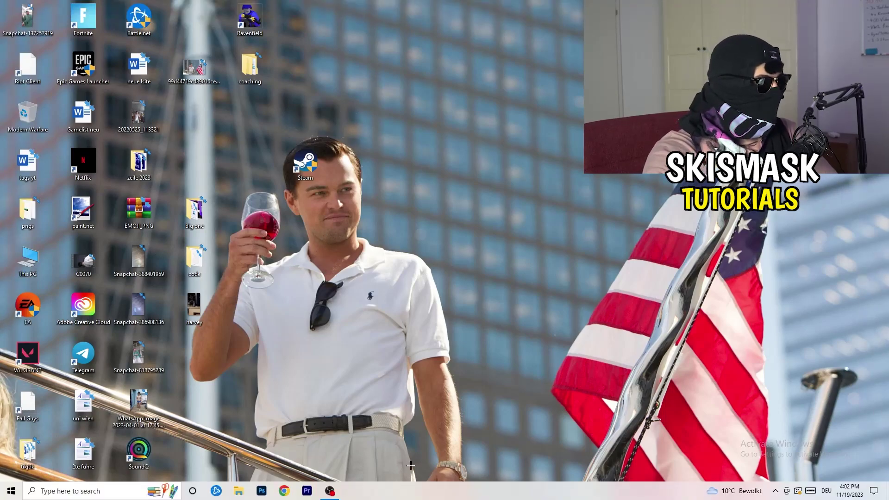
pyautogui.rightClick(456, 496)
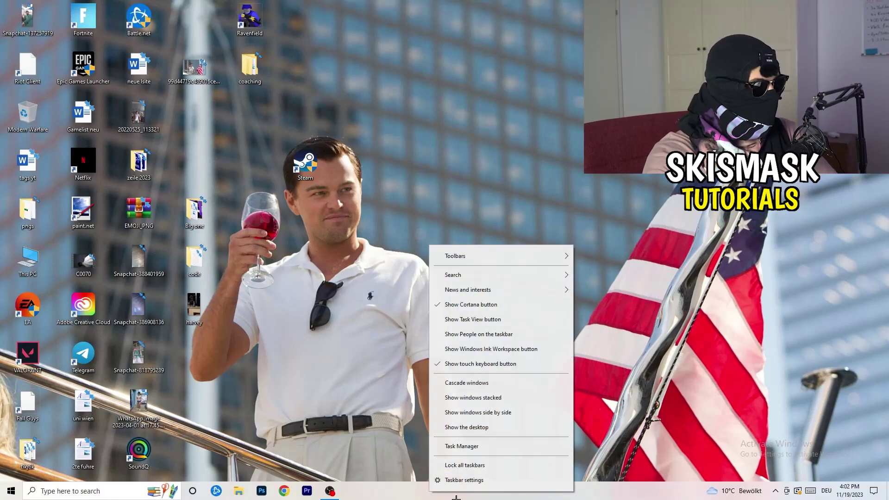
pyautogui.click(477, 447)
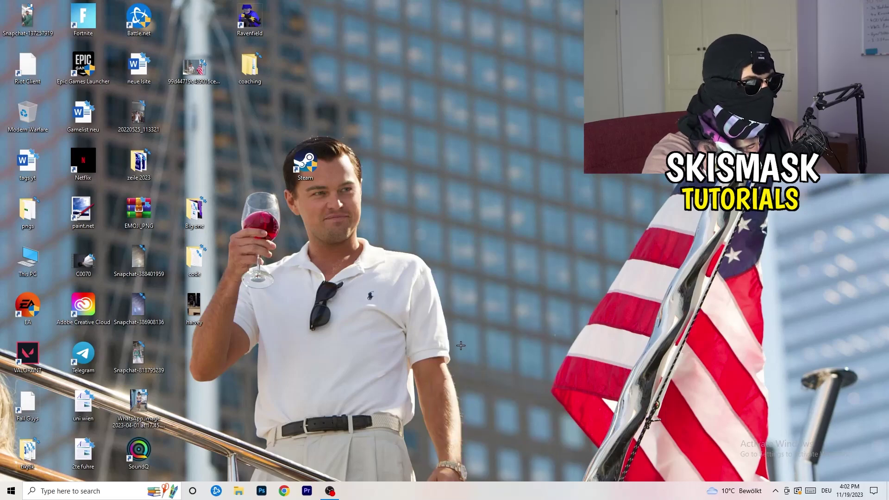
pyautogui.click(518, 18)
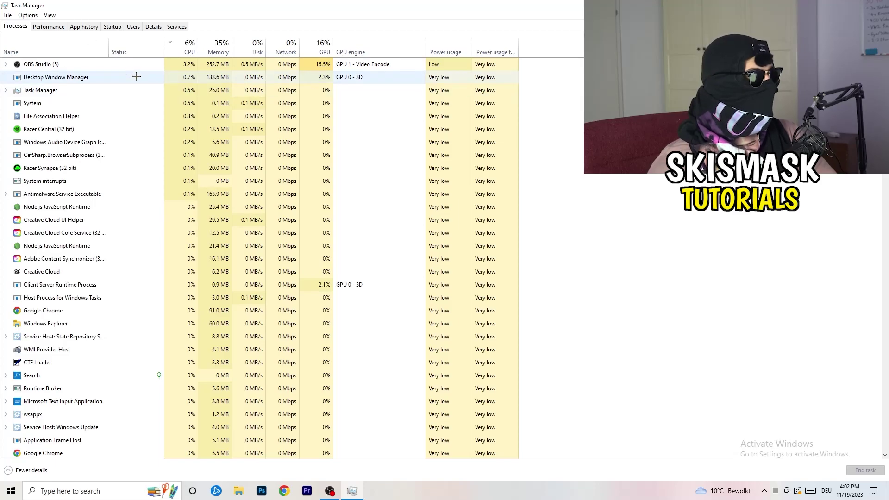
# - Sort processes by GPU, inspect OBS Studio without changes, then sort by CPU
pyautogui.click(320, 47)
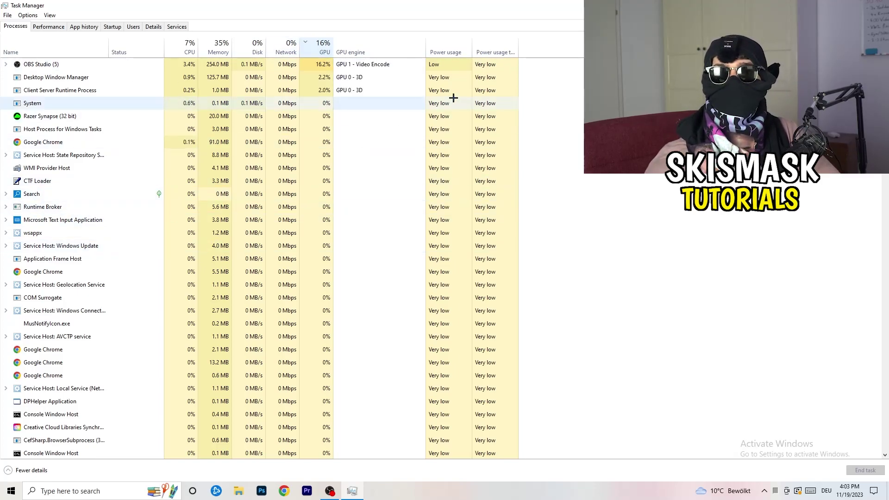
pyautogui.rightClick(323, 66)
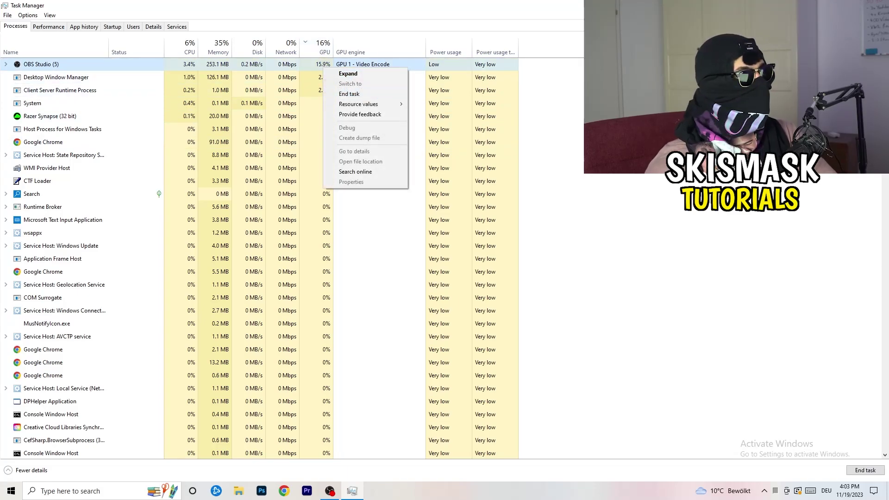
pyautogui.click(567, 111)
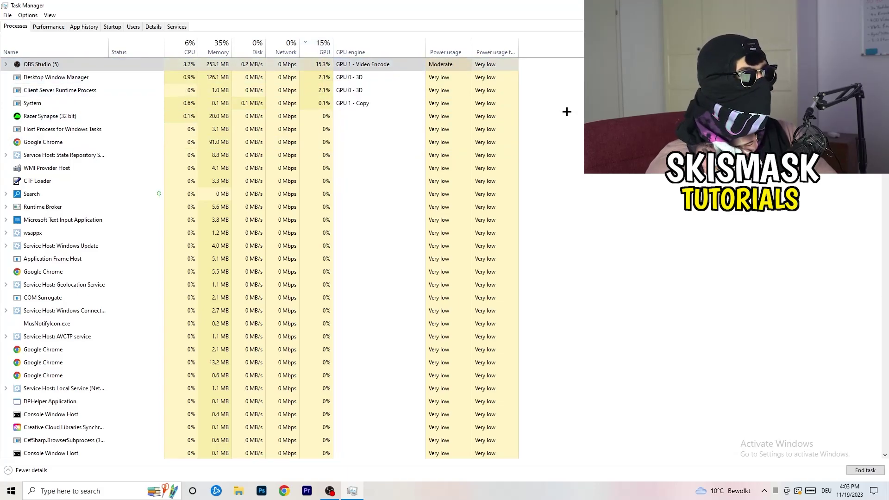
pyautogui.click(185, 47)
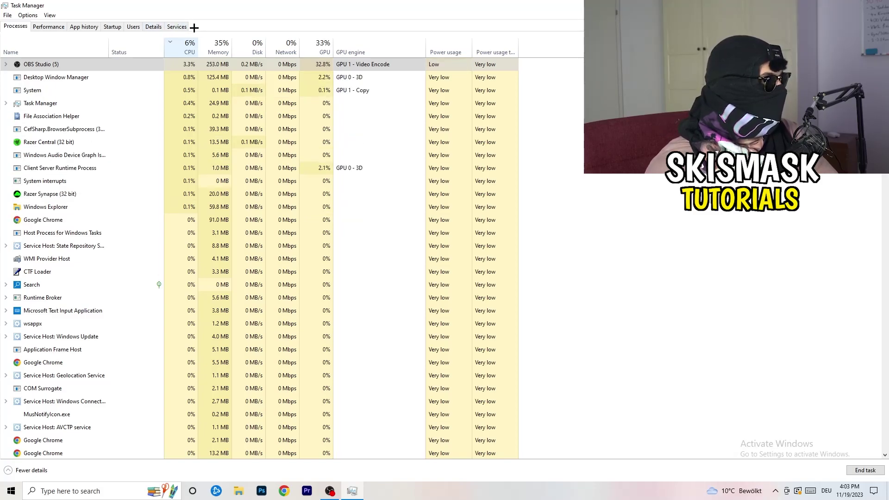
# - Review the Details process list and a Creative Cloud helper's priority options, then show Startup apps
pyautogui.click(153, 27)
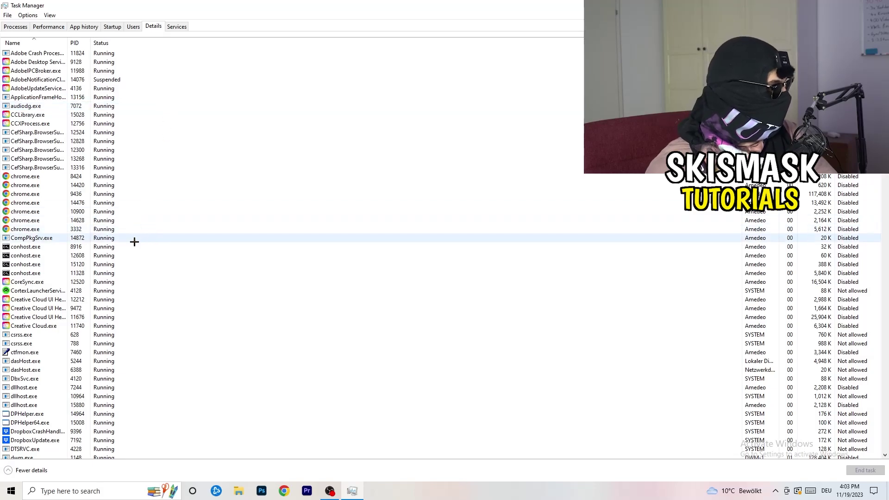
pyautogui.scroll(-12, 132, 240)
pyautogui.scroll(12, 132, 240)
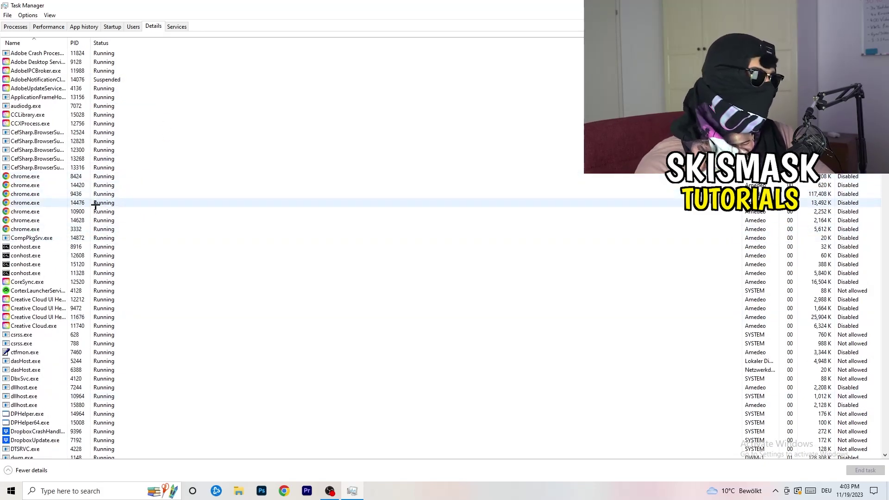
pyautogui.scroll(-3, 100, 213)
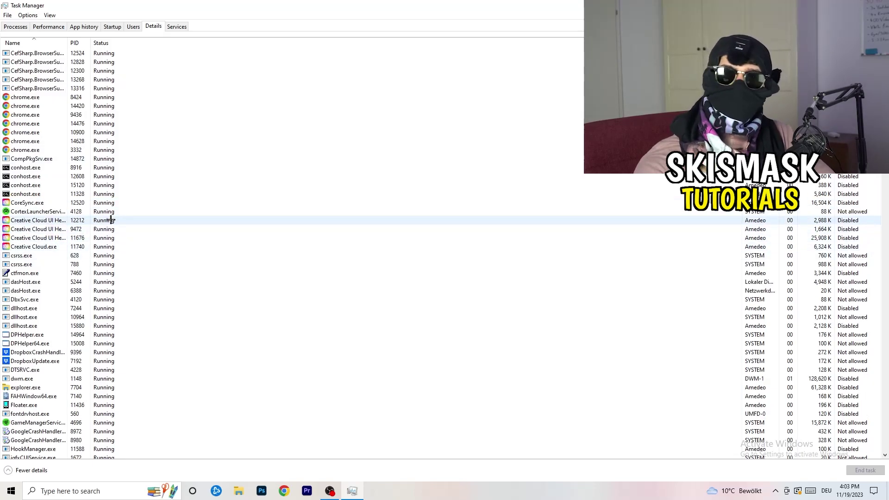
pyautogui.rightClick(36, 237)
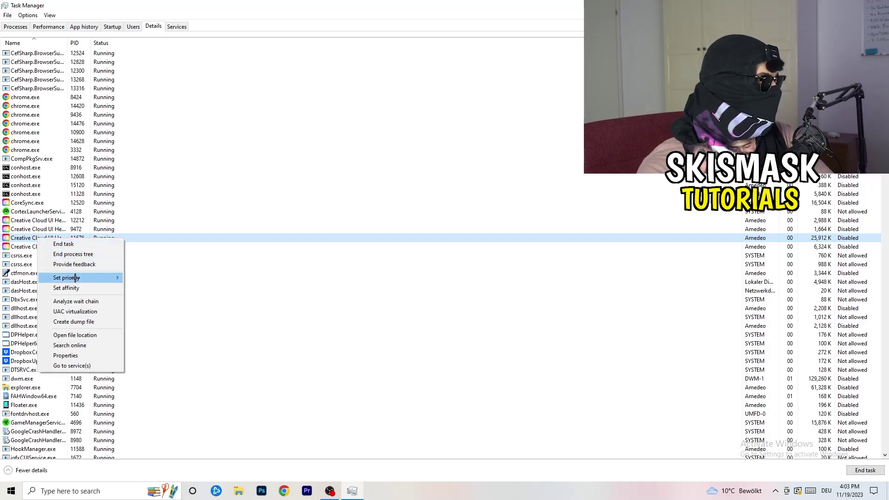
pyautogui.moveTo(66, 277)
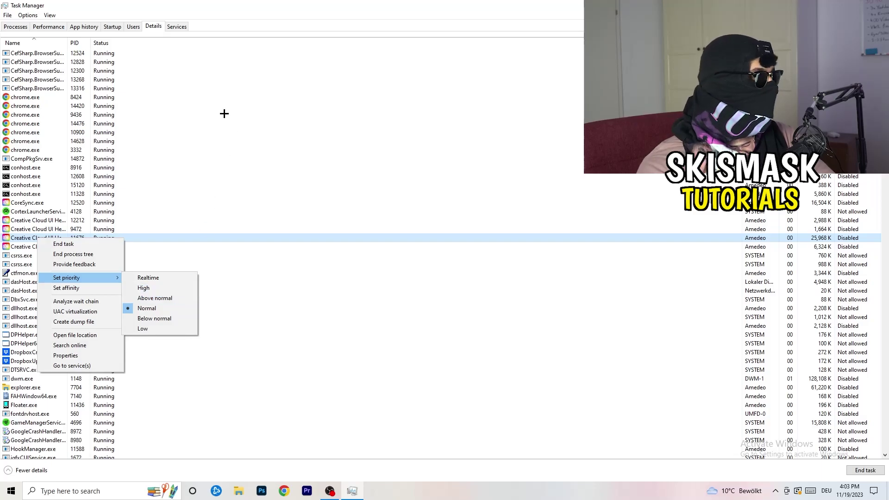
pyautogui.click(121, 30)
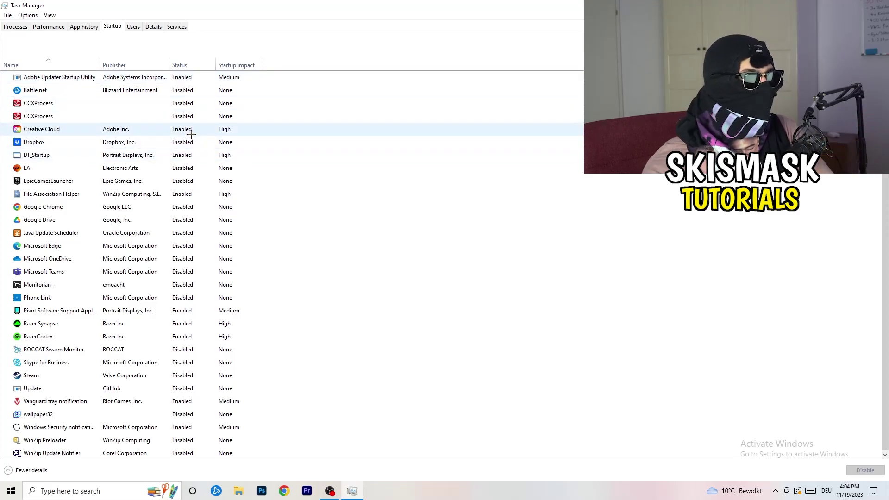
# - Leave the DT_Startup entry enabled and close Task Manager
pyautogui.rightClick(204, 152)
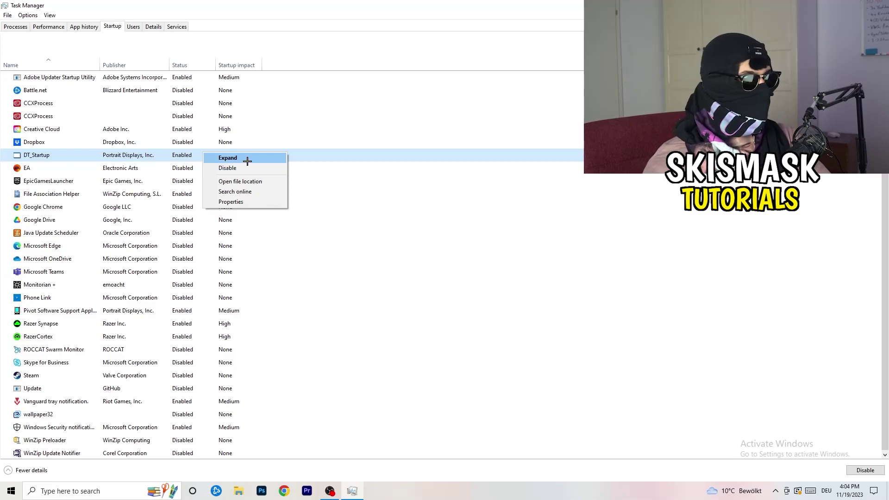
pyautogui.press('Escape')
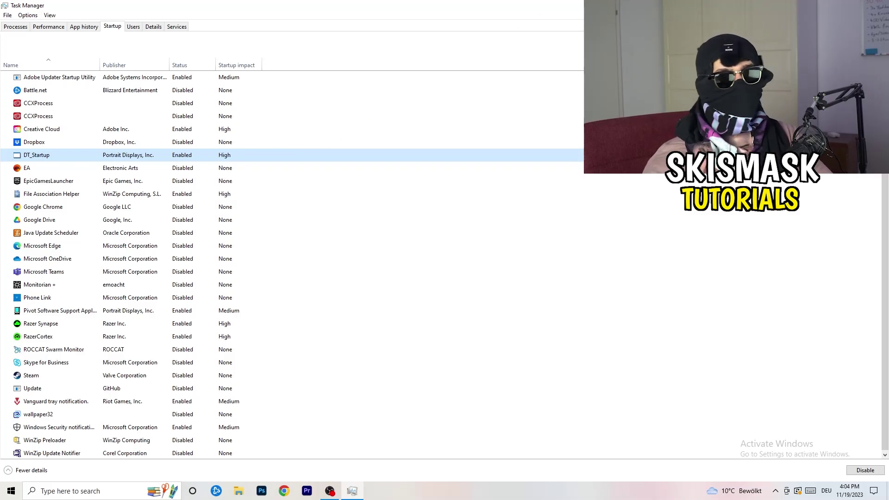
pyautogui.hotkey('alt', 'F4')
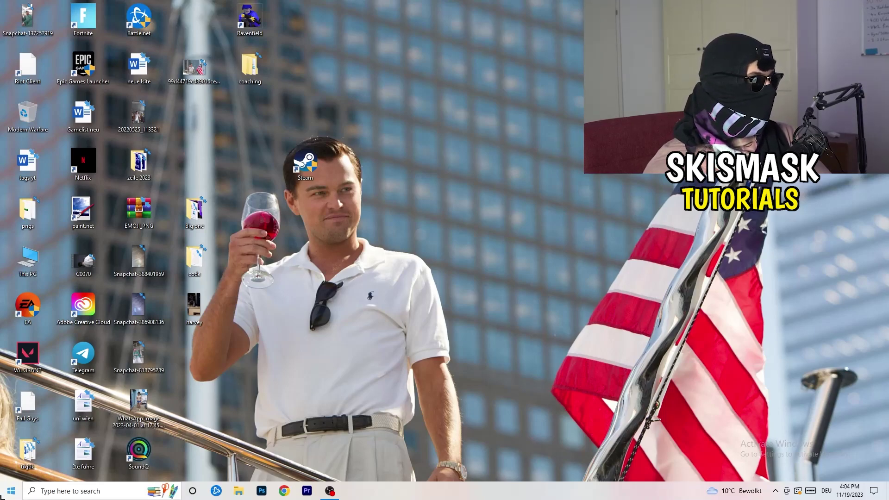
# - Reopen Settings on Display and keep 100% scaling at 1920 × 1080 resolution
pyautogui.click(10, 496)
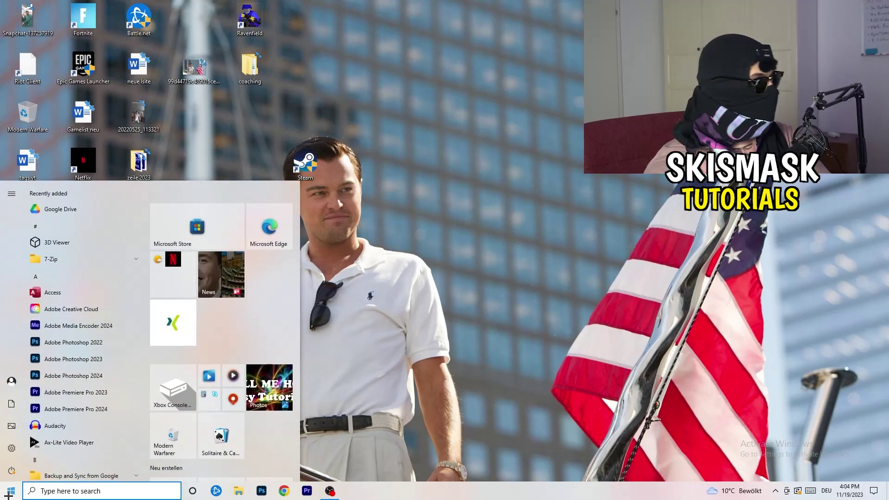
pyautogui.click(12, 454)
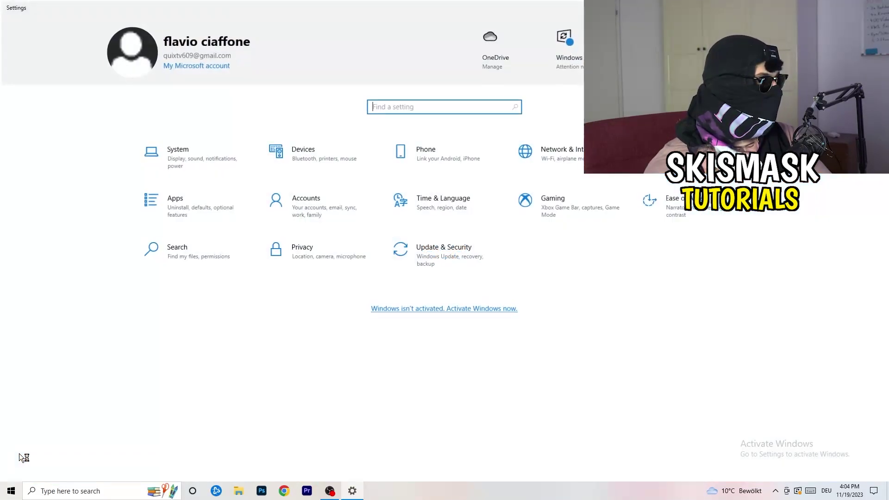
pyautogui.click(209, 149)
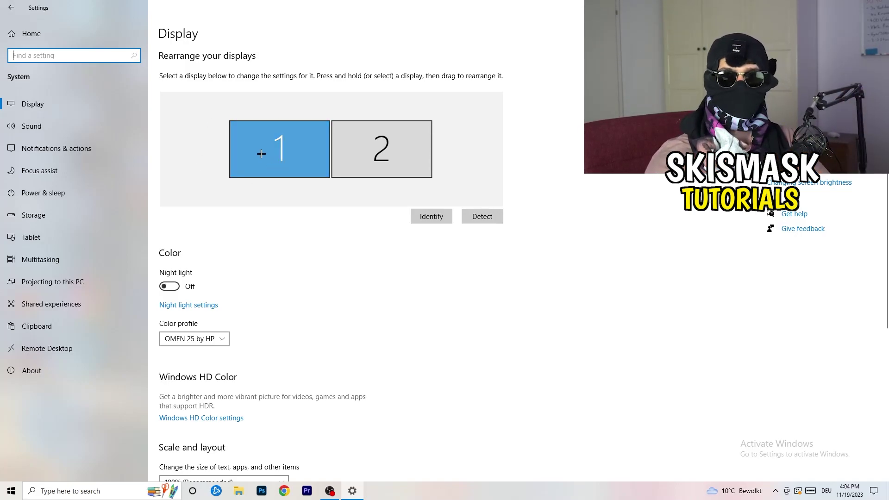
pyautogui.scroll(-5, 321, 168)
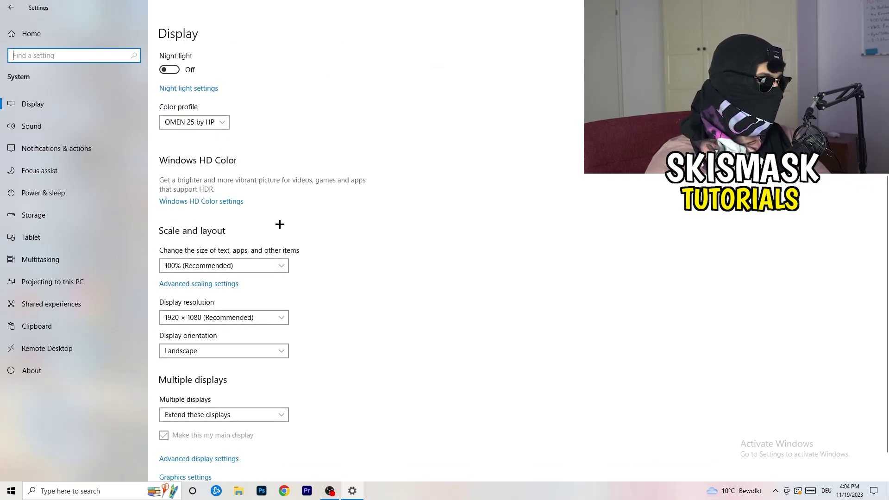
pyautogui.click(256, 268)
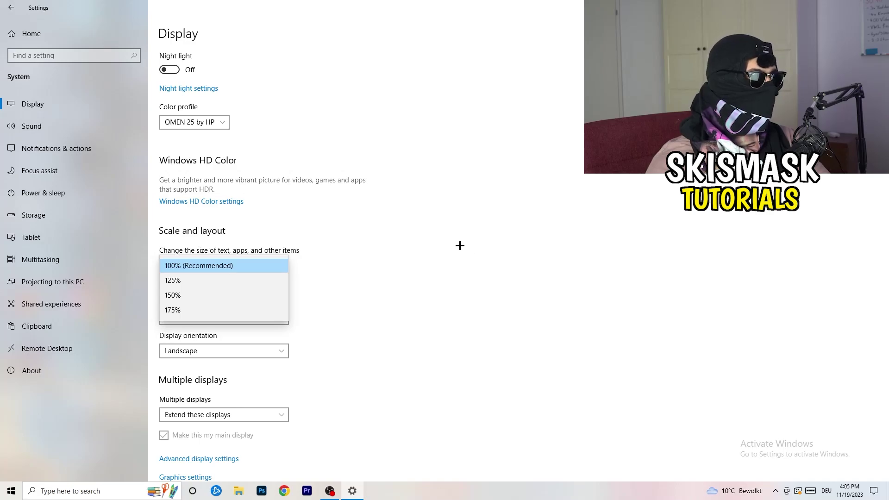
pyautogui.click(456, 244)
pyautogui.scroll(-1, 379, 255)
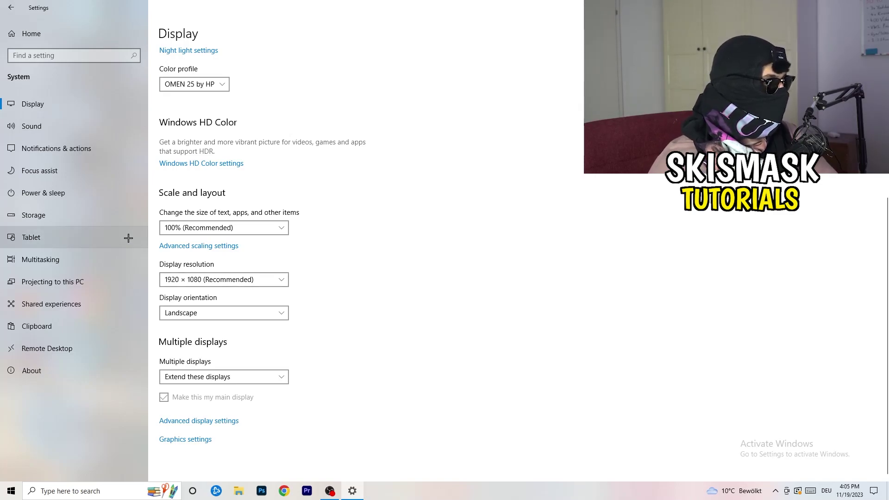
# - Review the power plans including additional ones, keep Balanced, and close Power Options
pyautogui.click(64, 193)
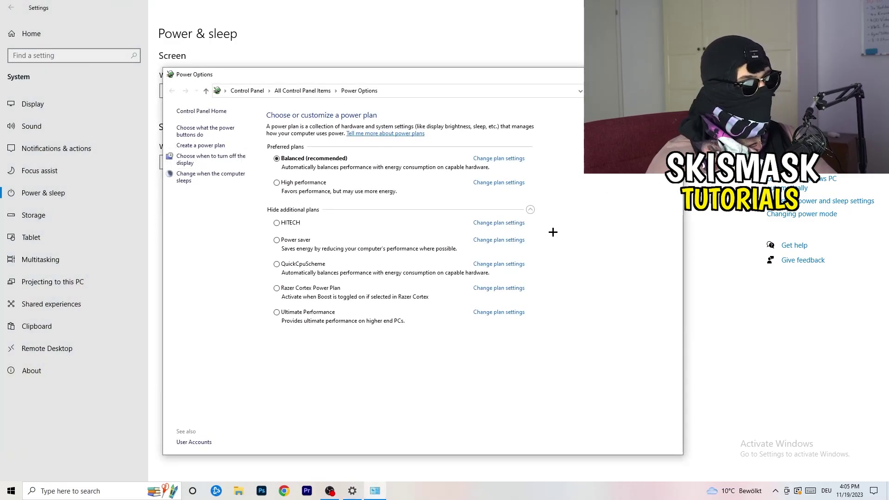
pyautogui.click(529, 209)
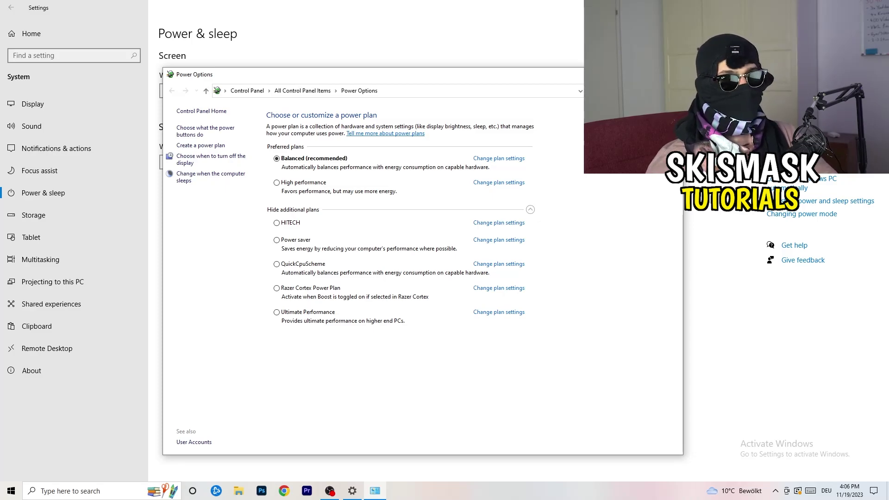
pyautogui.click(672, 74)
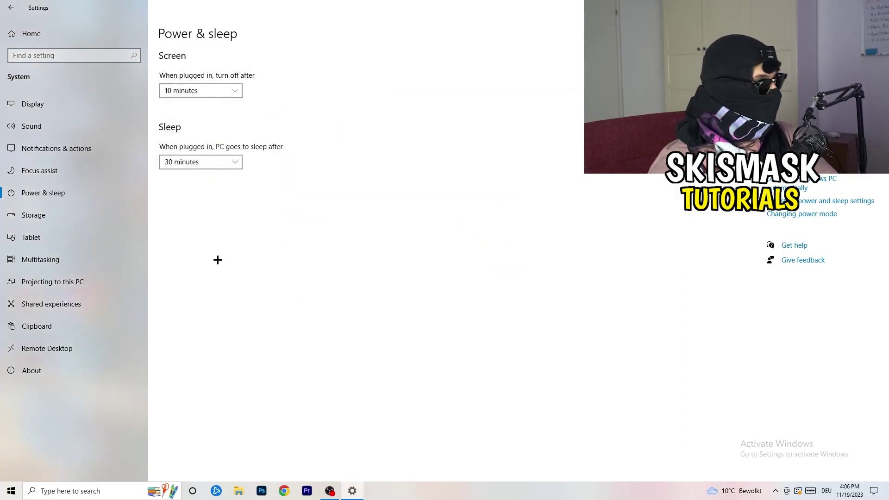
# - Configure Storage Sense to run weekly and empty the recycle bin after 14 days
pyautogui.click(61, 221)
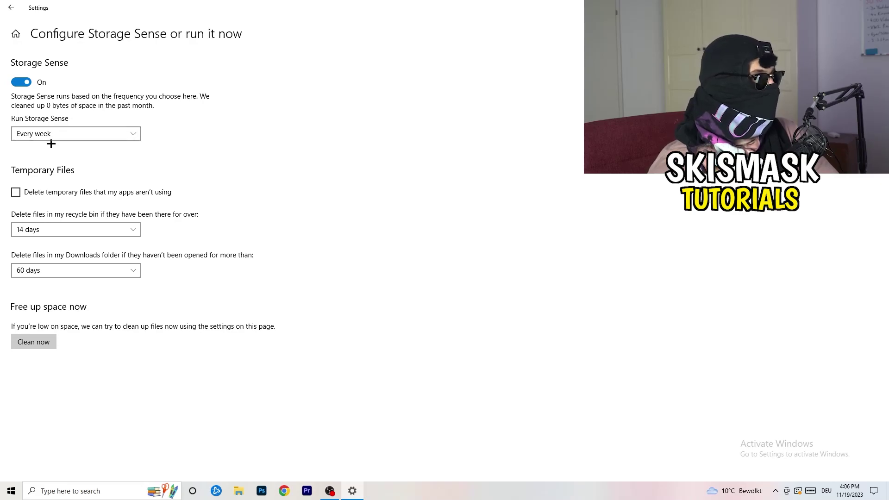
pyautogui.click(76, 134)
pyautogui.click(158, 209)
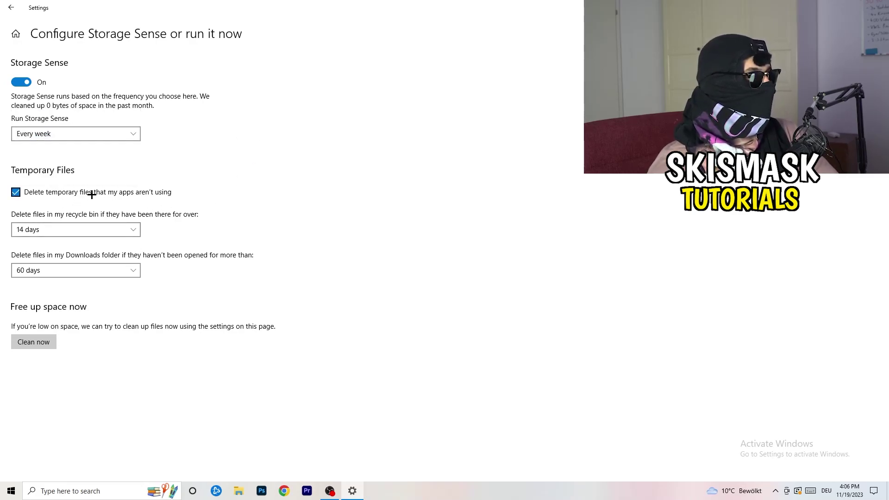
pyautogui.click(69, 230)
pyautogui.click(306, 183)
pyautogui.click(92, 229)
pyautogui.click(325, 193)
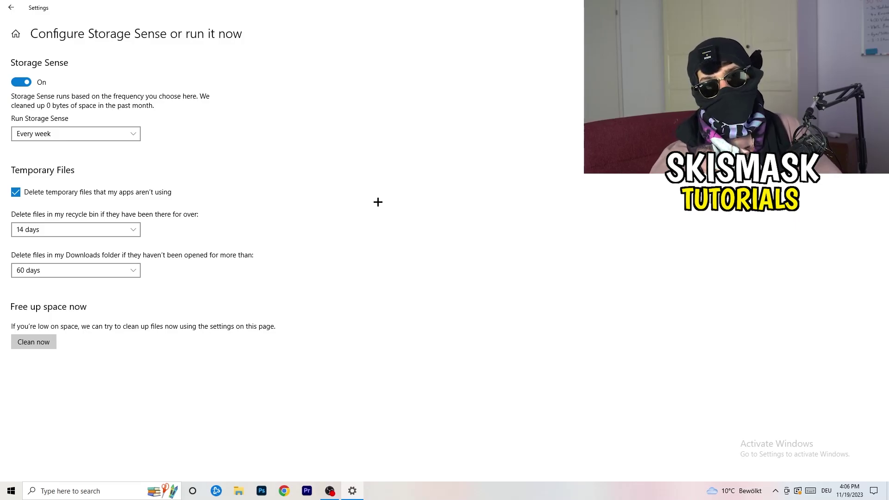
# - Keep Downloads cleanup at 60 days and return to the Storage page
pyautogui.click(82, 271)
pyautogui.click(349, 208)
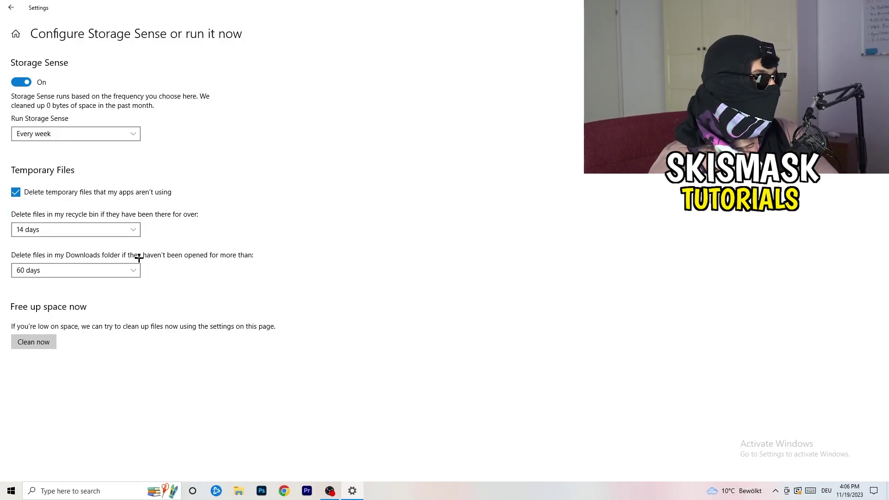
pyautogui.click(90, 279)
pyautogui.click(436, 225)
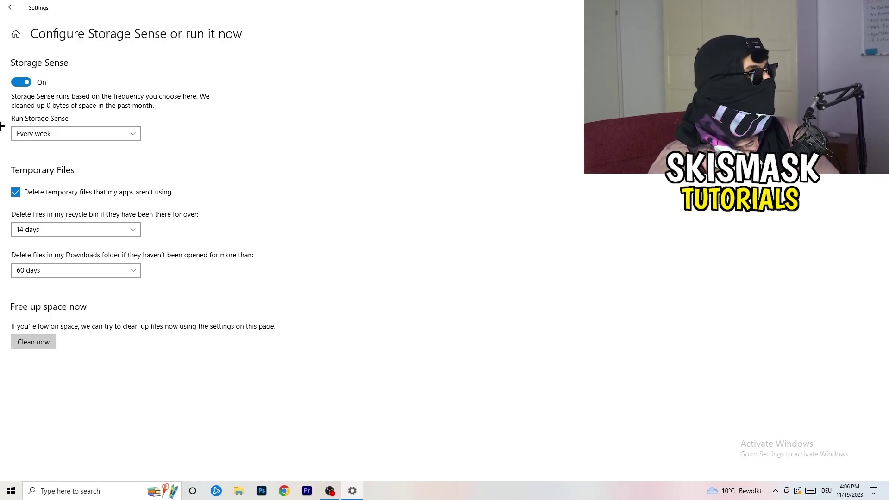
pyautogui.click(9, 13)
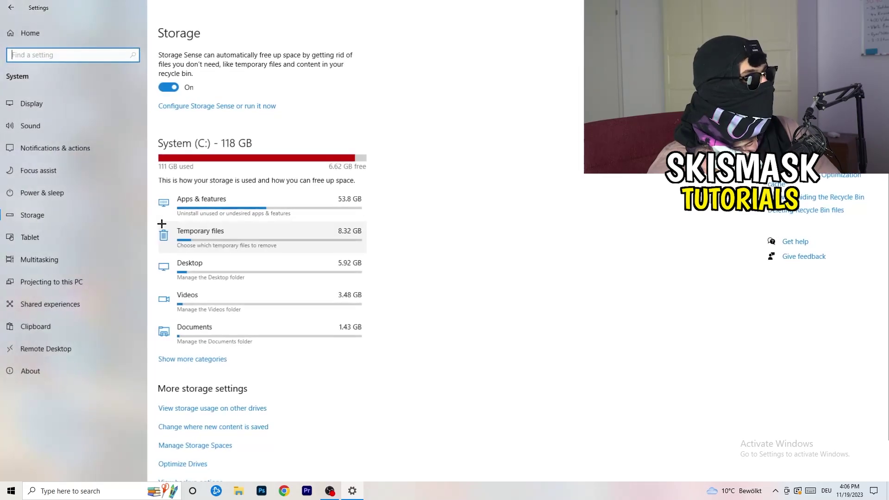
# - Check Windows Update's pending cumulative update, then close Settings
pyautogui.click(10, 13)
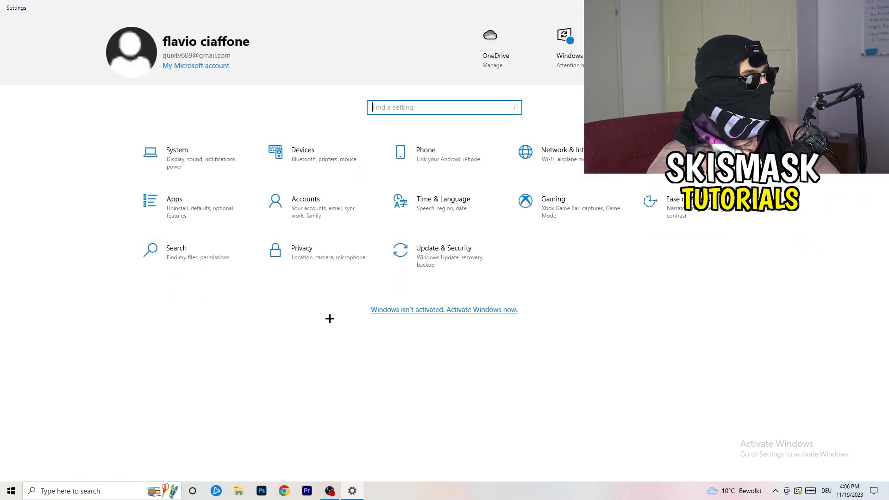
pyautogui.click(437, 261)
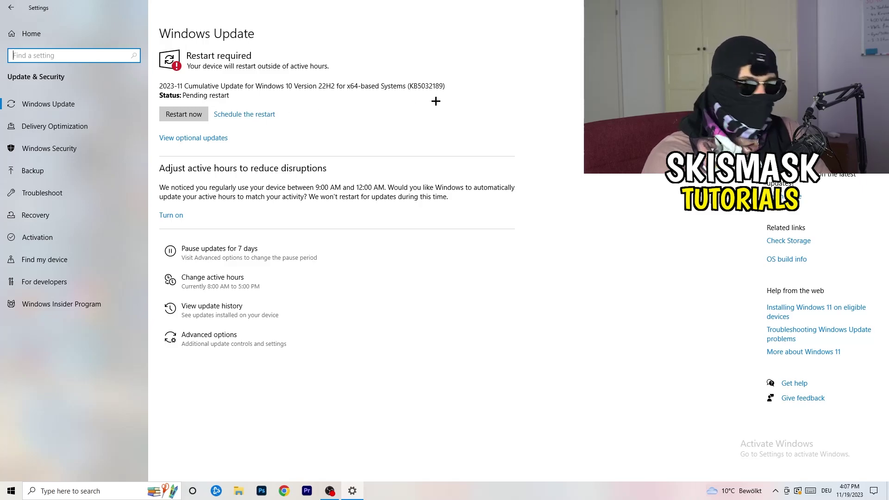
pyautogui.hotkey('alt', 'F4')
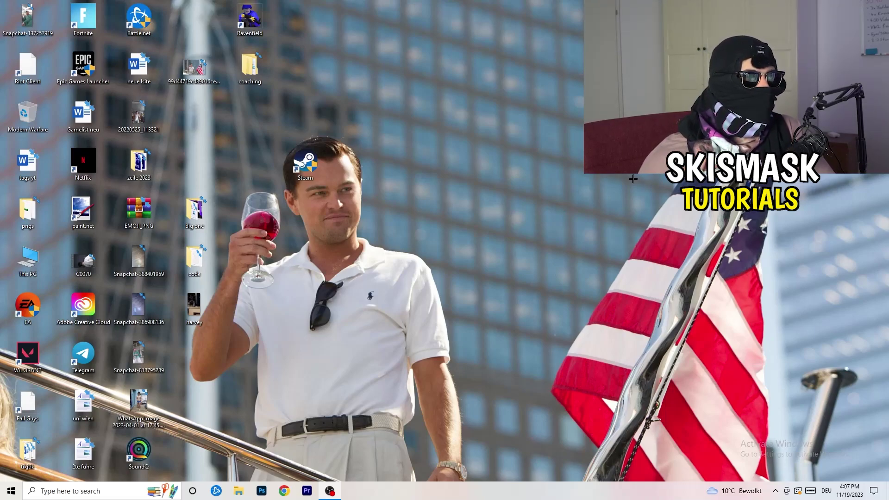
# - Open NVIDIA Control Panel from the desktop context menu, showing 1920 × 1080 native at 60Hz
pyautogui.rightClick(538, 195)
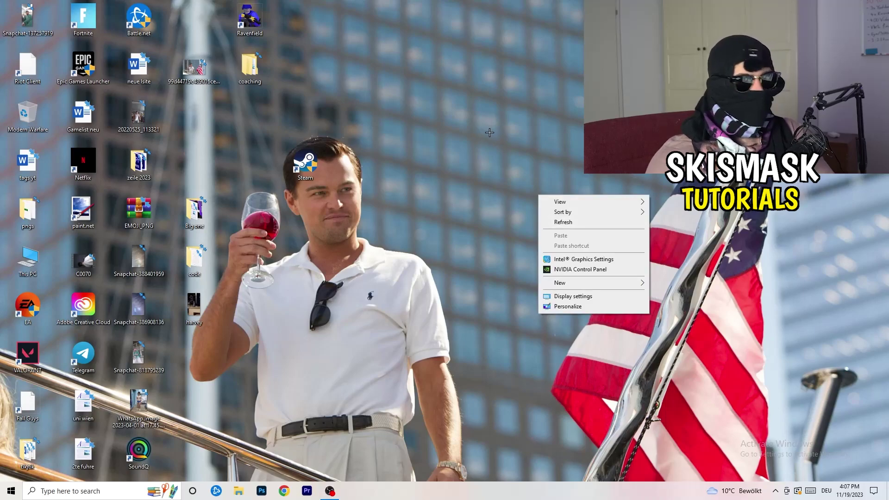
pyautogui.click(593, 270)
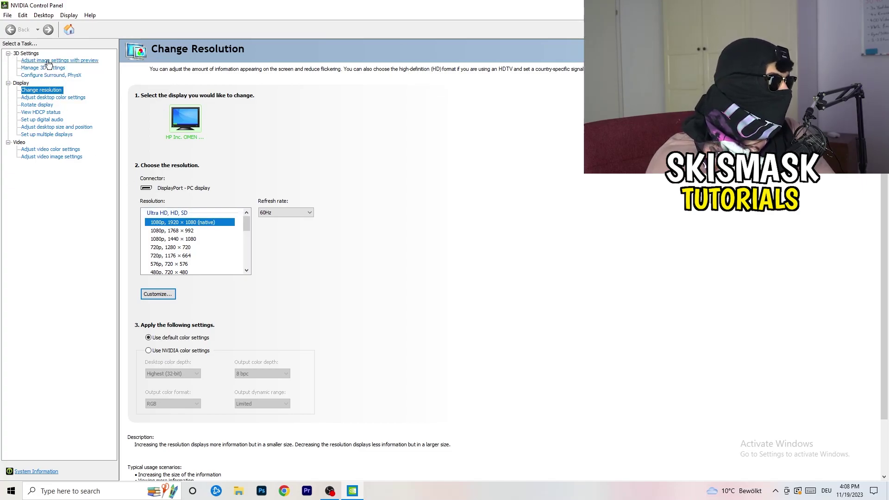
# - Review Adjust Image Settings with Preview, leaving 'Let the 3D application decide' selected
pyautogui.click(48, 61)
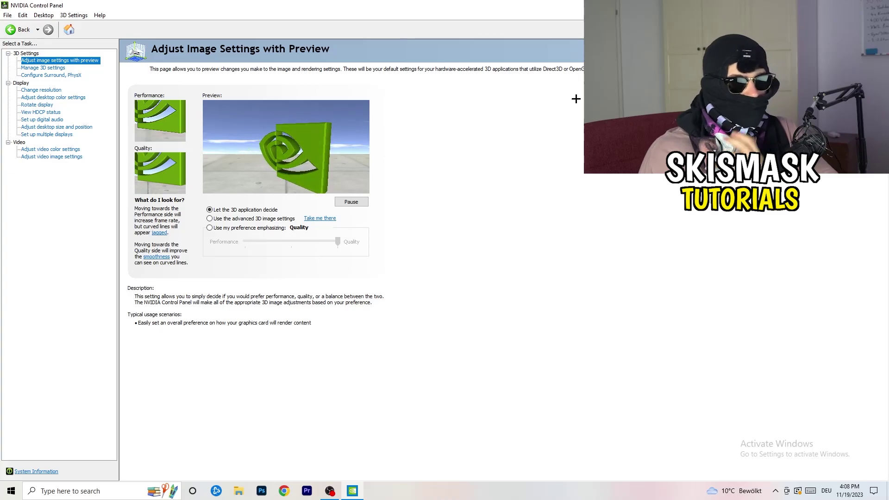
pyautogui.hotkey('alt', 'F4')
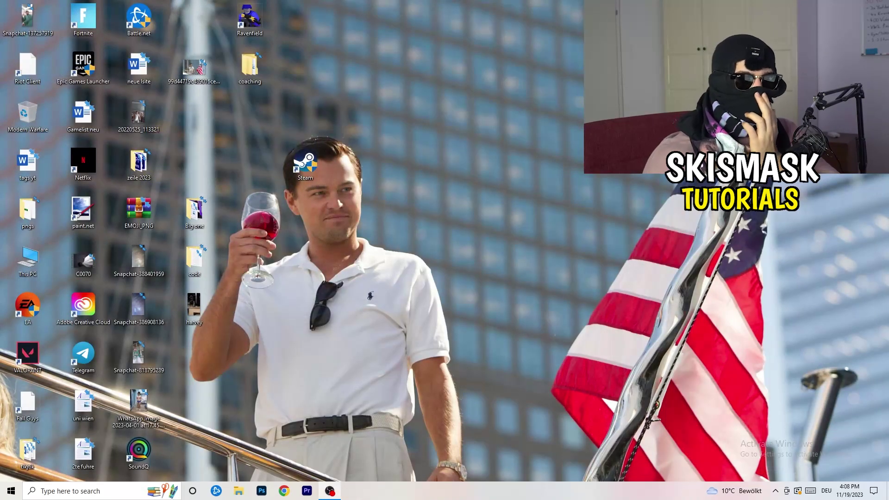